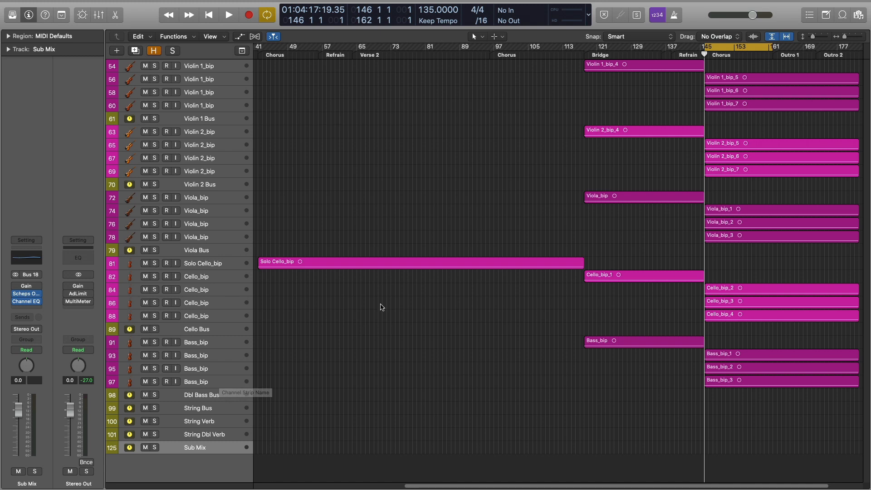
Inspect the channel strips of the Violin 1, Violin 2, Viola, Solo Cello and Bass tracks one after another.
click(214, 68)
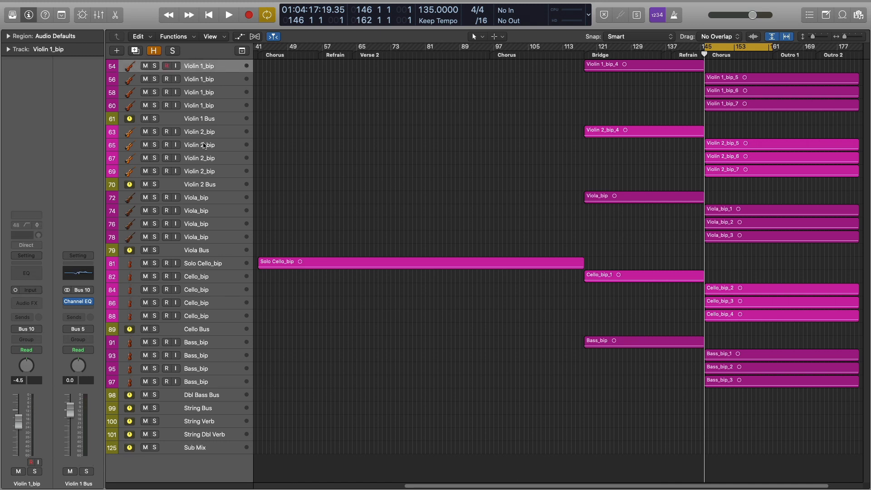
click(204, 134)
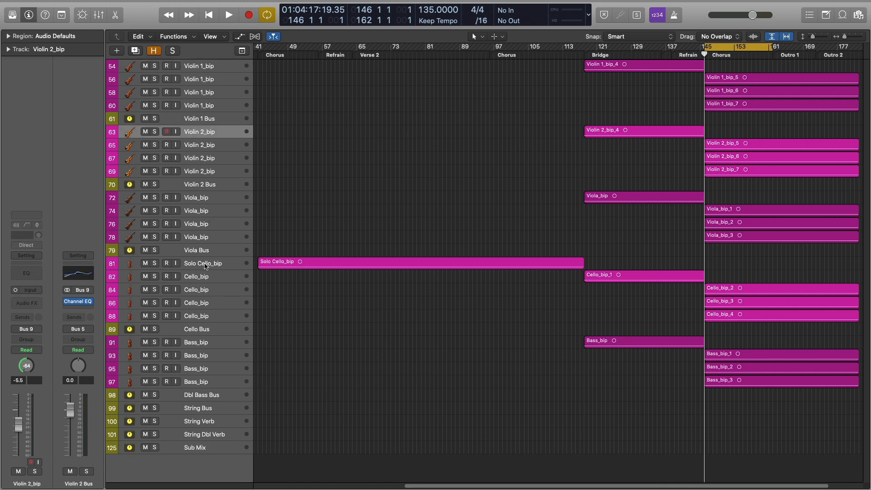
click(198, 198)
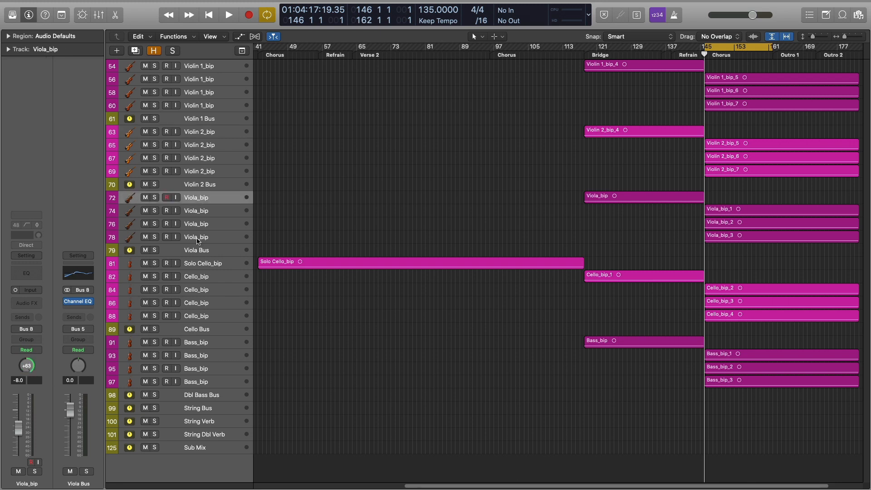
click(194, 134)
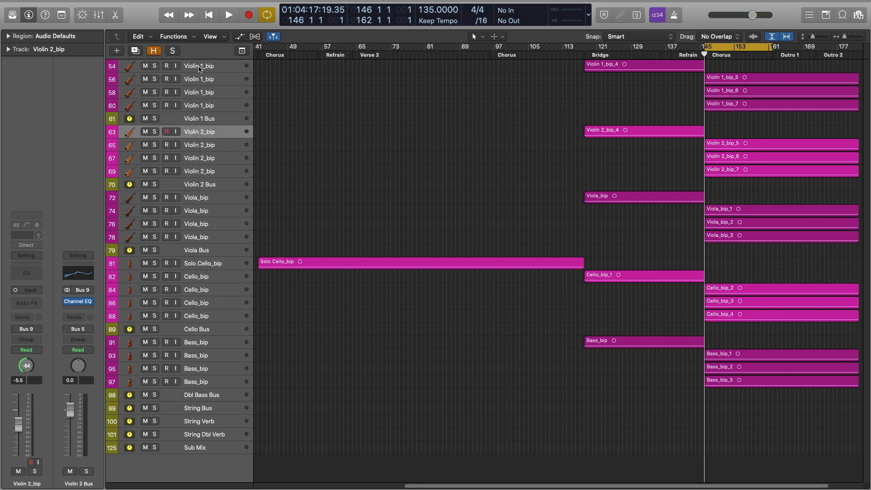
click(201, 69)
click(200, 268)
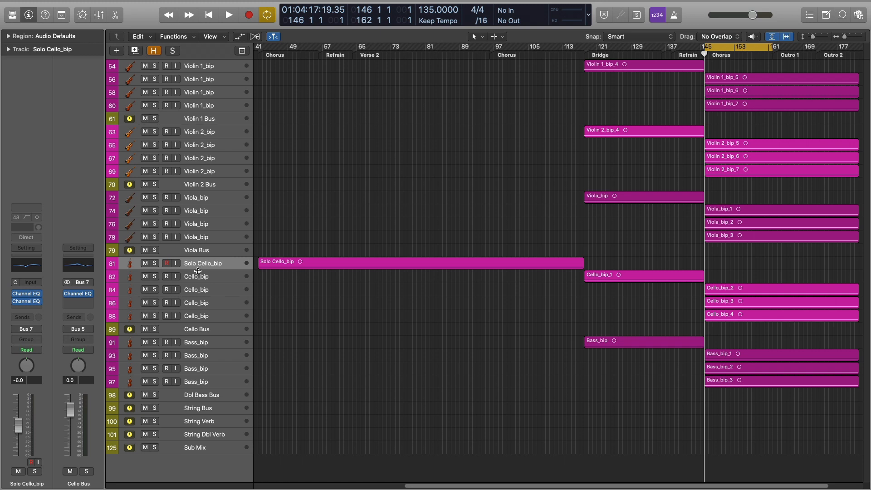
click(190, 343)
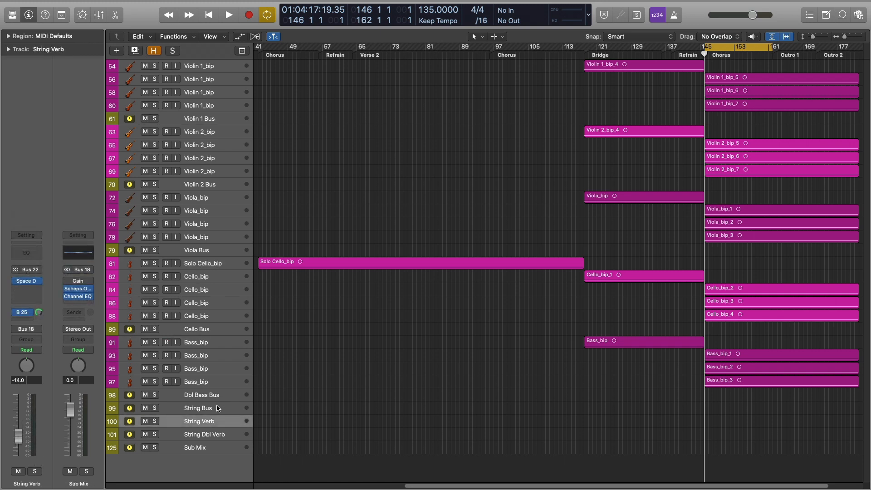
View the String Bus and String Verb channel strips, and play the final chorus strings from bar 146.
click(217, 408)
click(215, 424)
key(space)
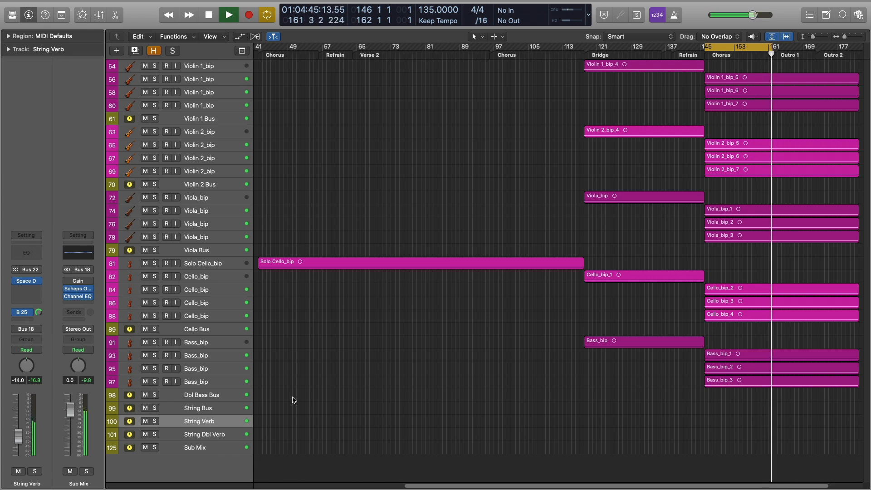
key(space)
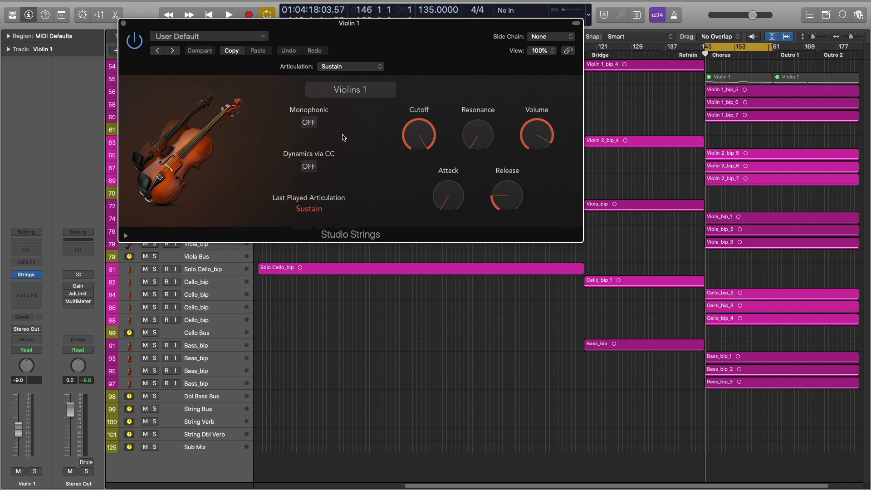
Adjust the Cutoff, Resonance, Attack and Release slightly in the Violin 1 Studio Strings instrument, with Resonance at about 9%.
mouse_move(421, 137)
drag(421, 136, 467, 125)
drag(449, 195, 495, 193)
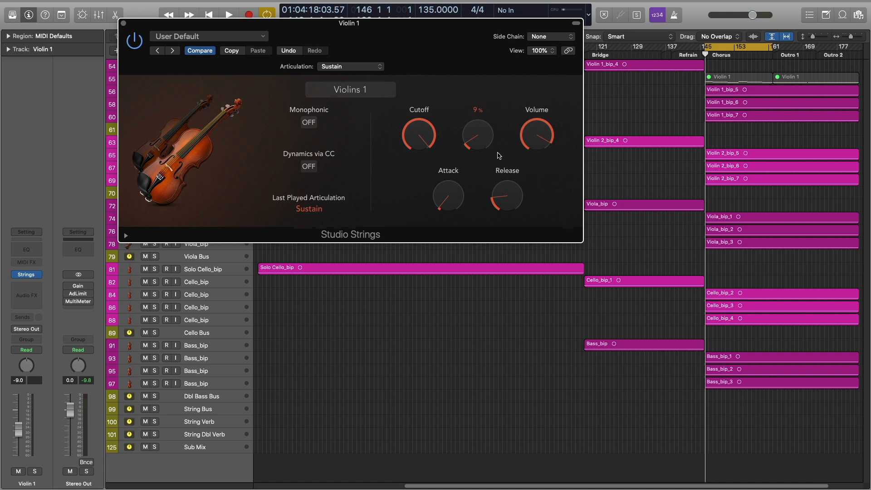
drag(425, 138, 425, 135)
drag(494, 199, 494, 208)
mouse_move(480, 140)
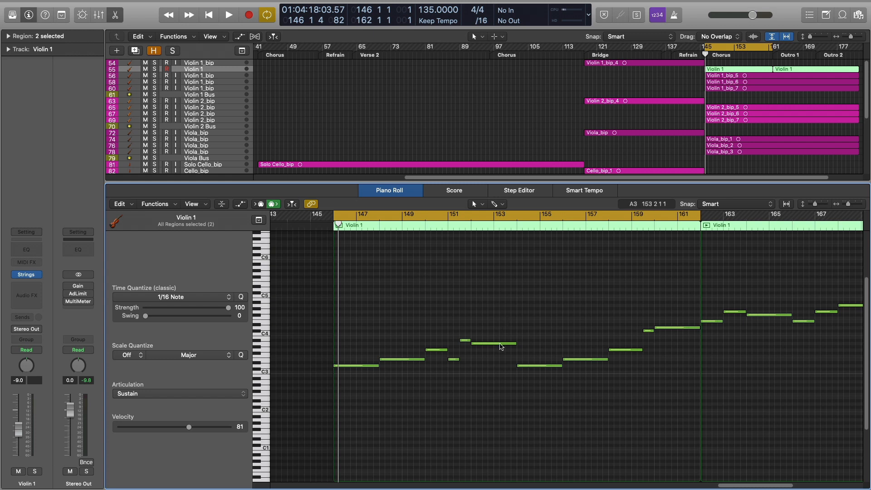
Raise the velocity of the long Violin 1 note at bar 152 and set the note at bar 148 to velocity 76.
click(493, 343)
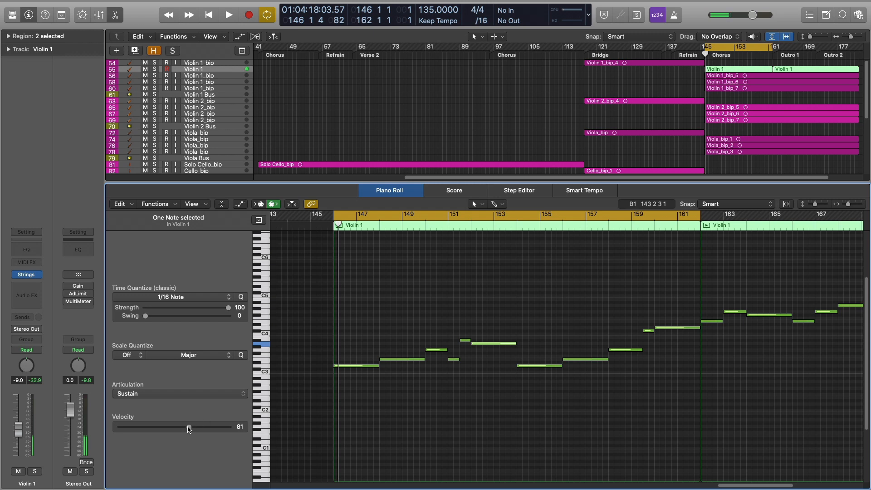
drag(189, 426, 201, 429)
click(405, 360)
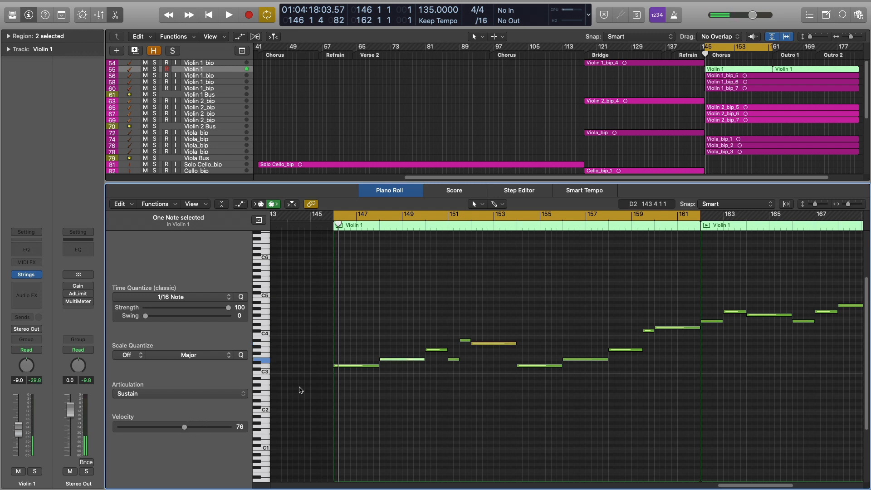
click(399, 321)
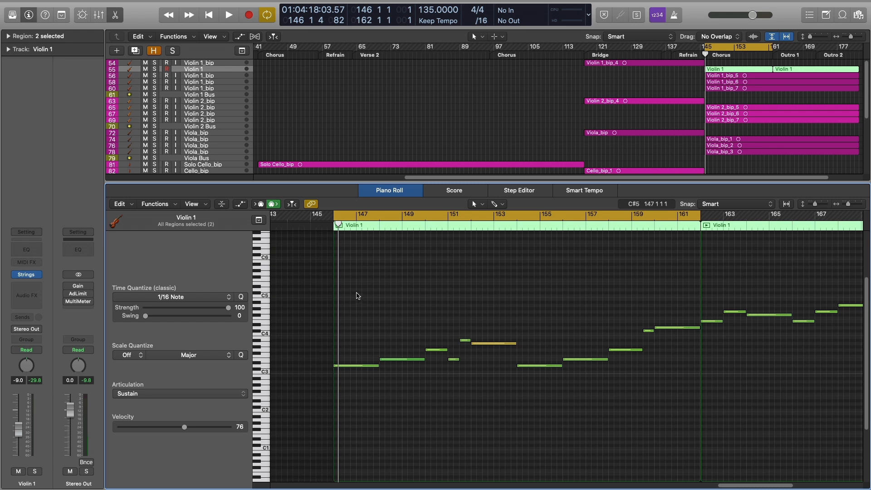
Apply the Random Velocity MIDI transform to the notes of both Violin 1 regions, using +- Rand. with a value of 5.
drag(357, 290, 653, 400)
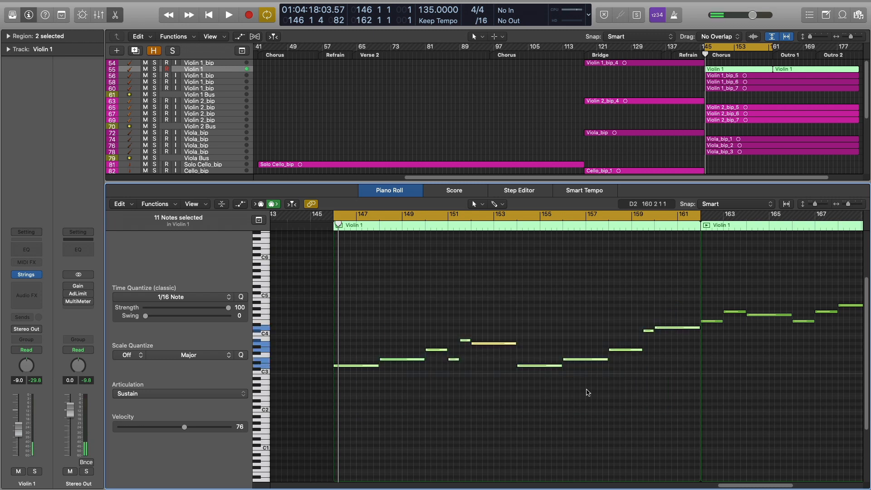
click(171, 204)
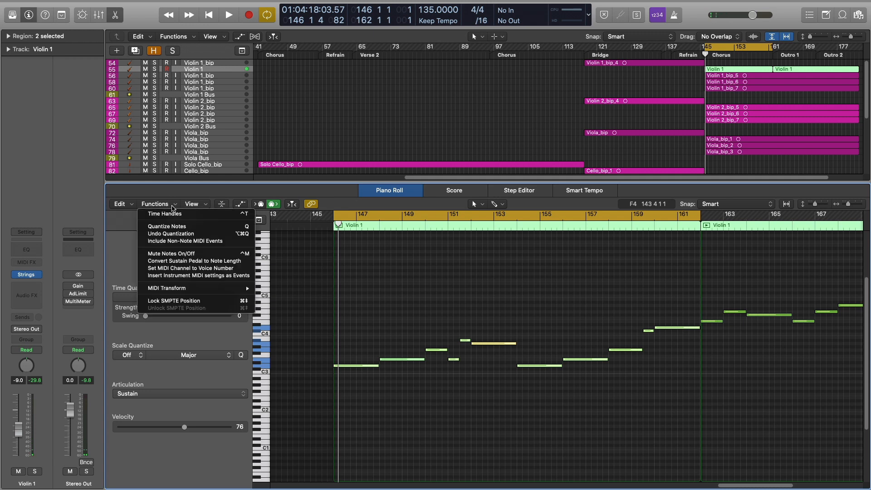
mouse_move(242, 290)
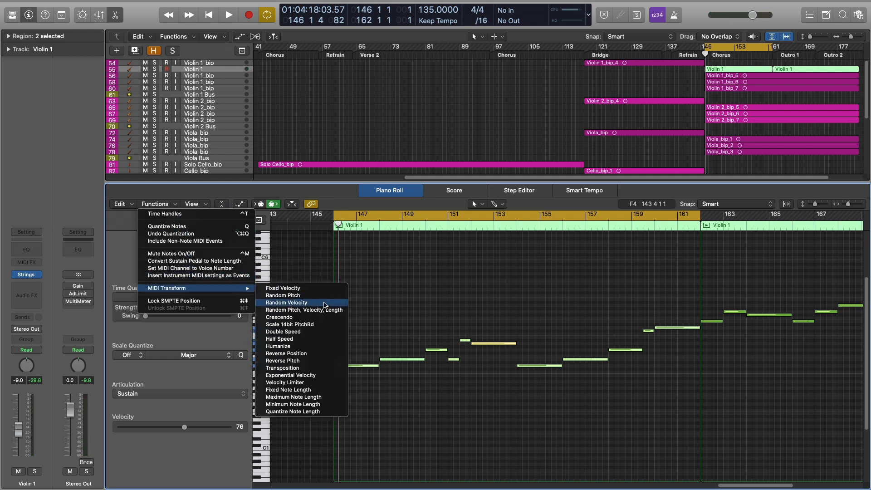
click(324, 303)
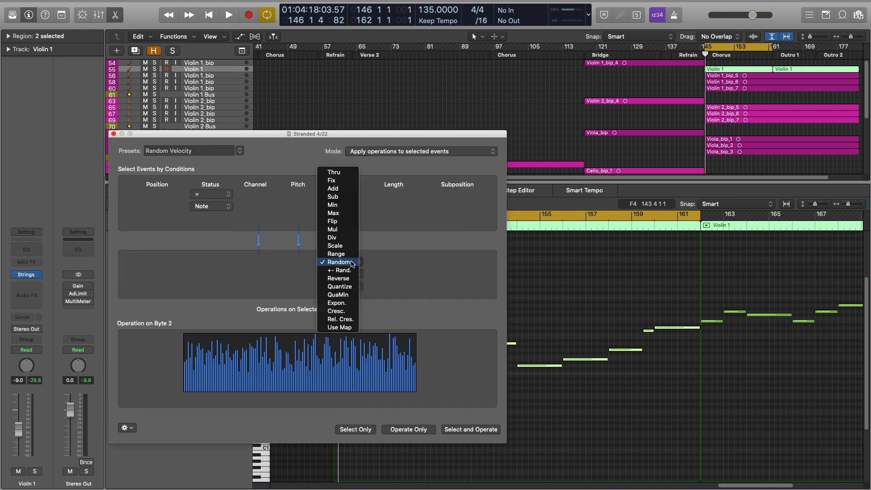
click(352, 262)
click(353, 273)
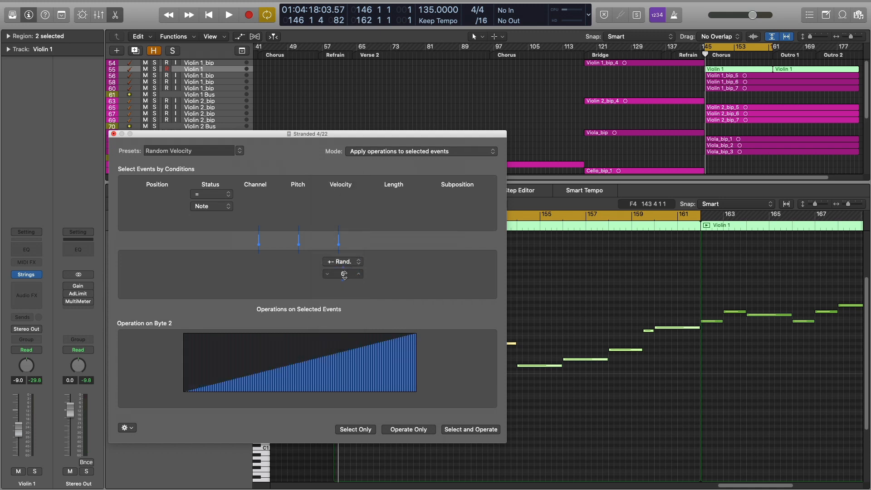
drag(344, 275, 343, 269)
click(463, 430)
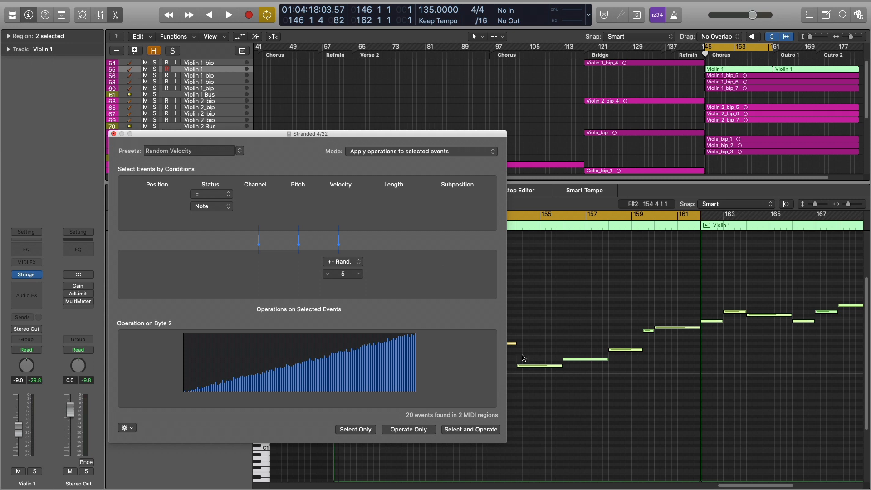
click(114, 134)
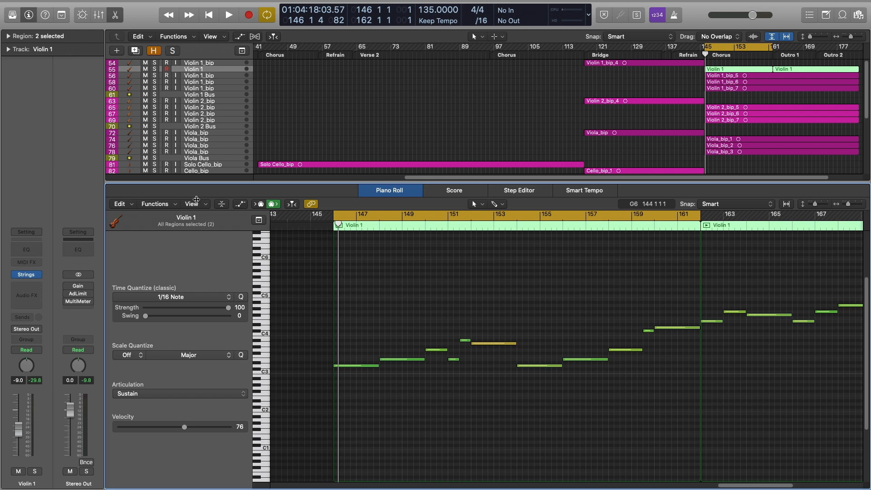
View the settings of the Humanize MIDI transform and close it without applying it.
click(173, 205)
mouse_move(201, 289)
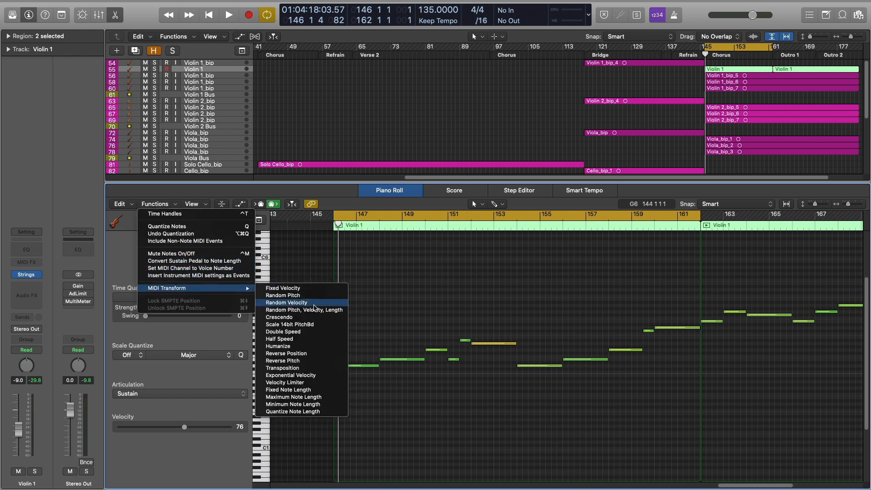
click(317, 346)
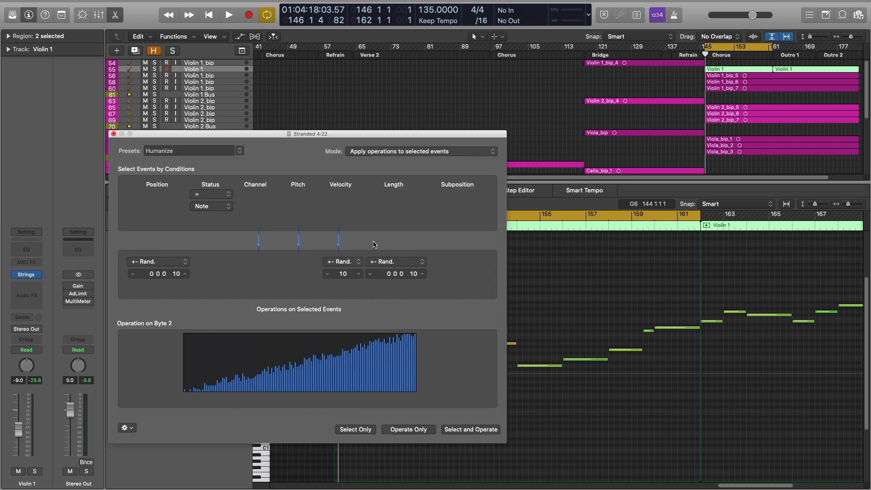
click(114, 133)
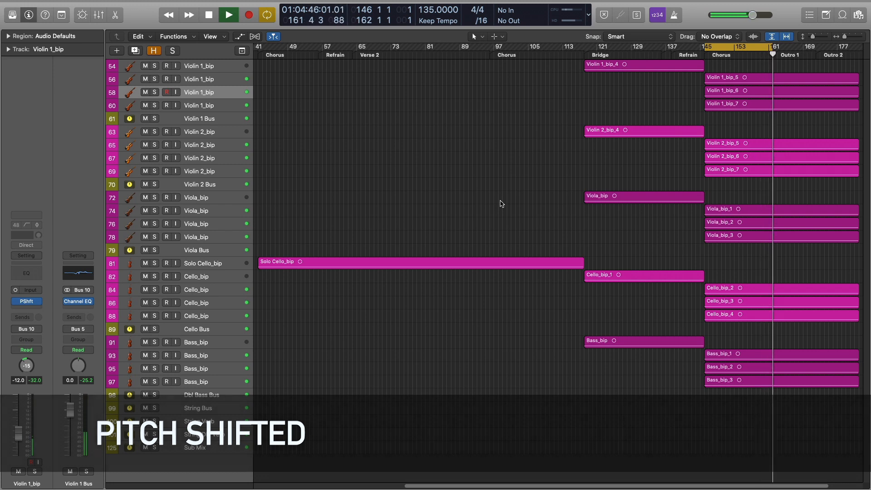
Stop playback of the pitch-shifted strings in the final chorus.
key(space)
scroll(442, 95, right, 3)
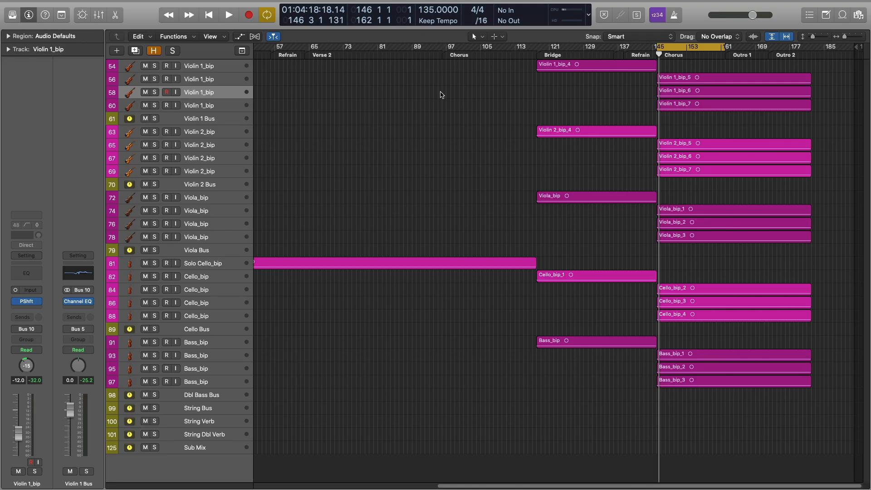